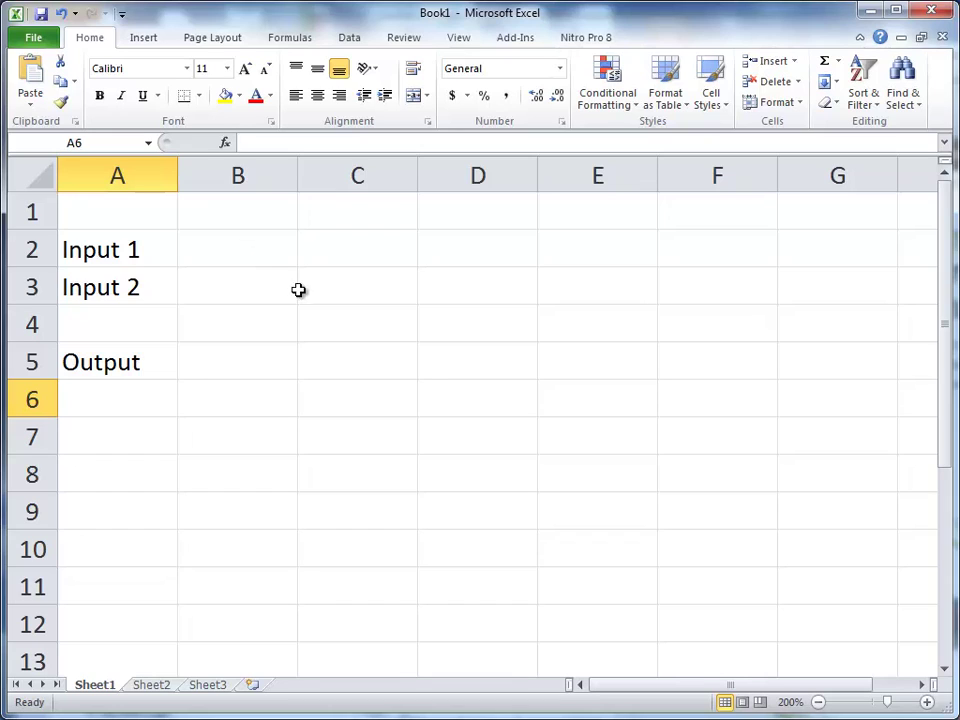
- Enter =IF(B2=B3, "Is equal", "Is not equal") in B5, referencing B2 and B3
click(229, 358)
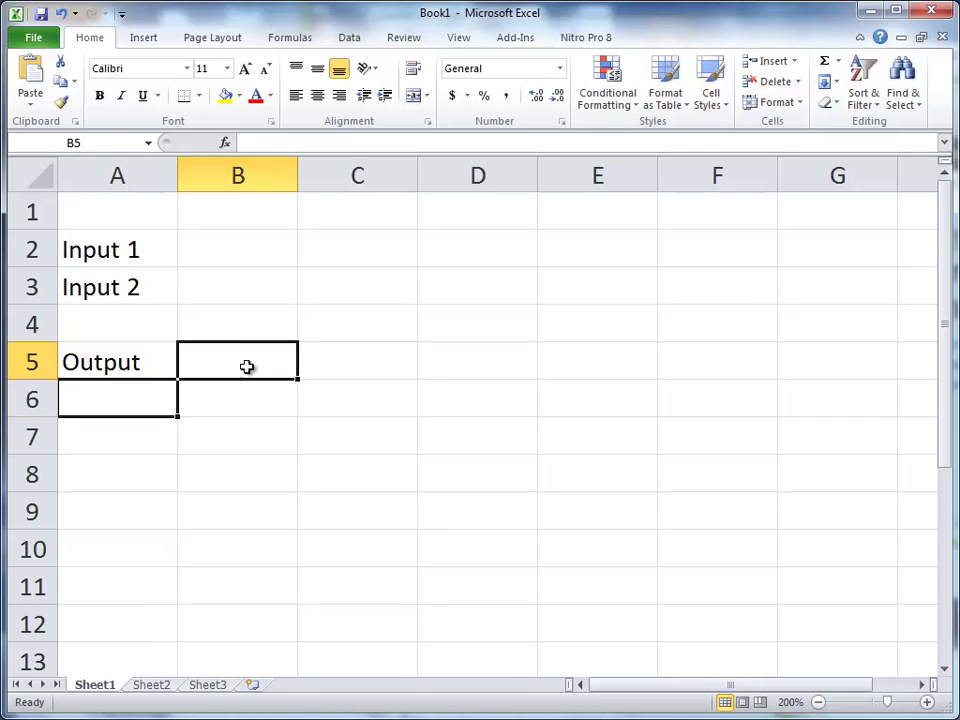
click(244, 384)
click(236, 334)
click(229, 357)
text(=)
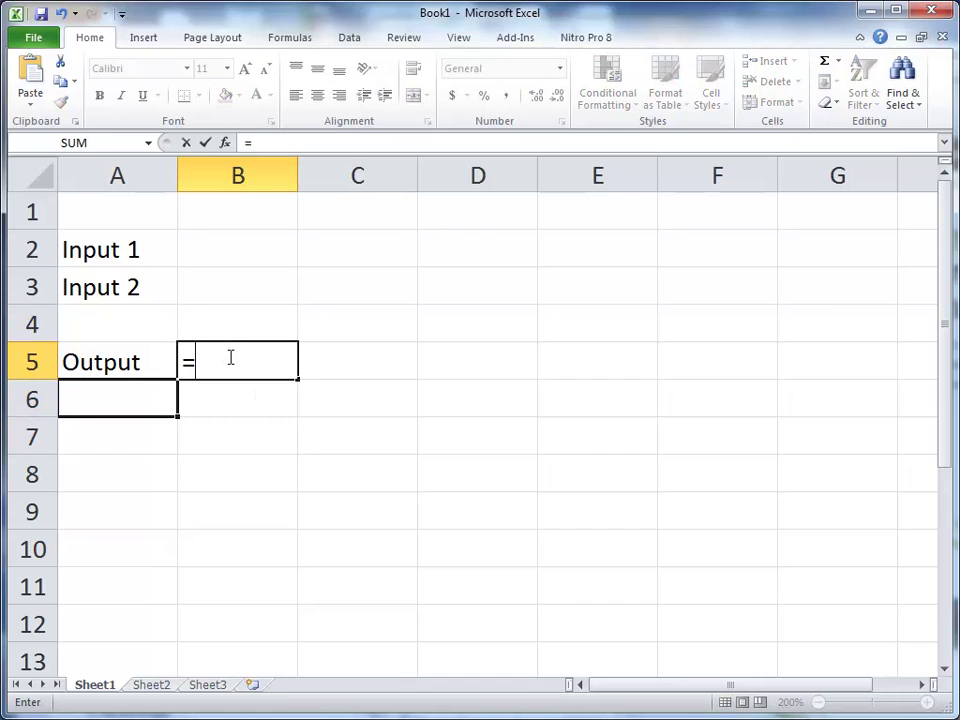
text(if)
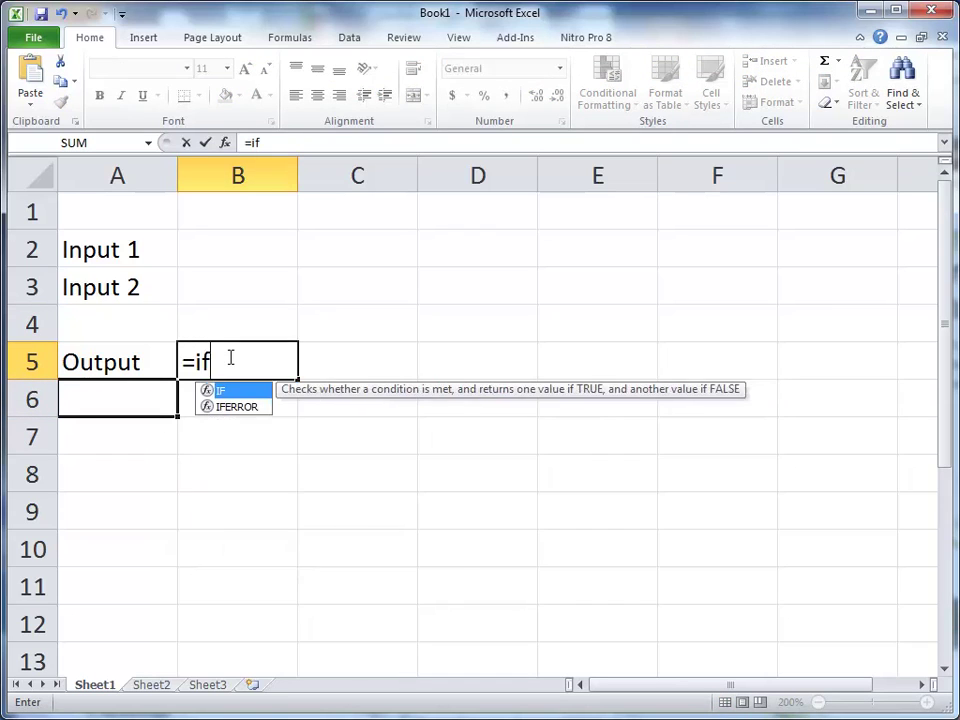
text(()
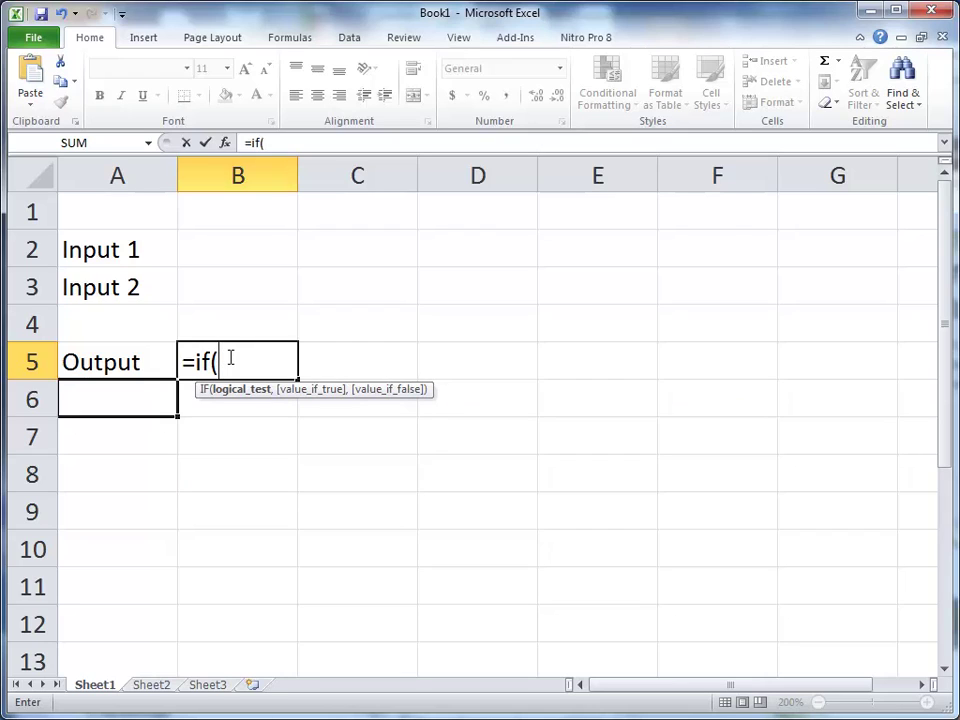
click(250, 249)
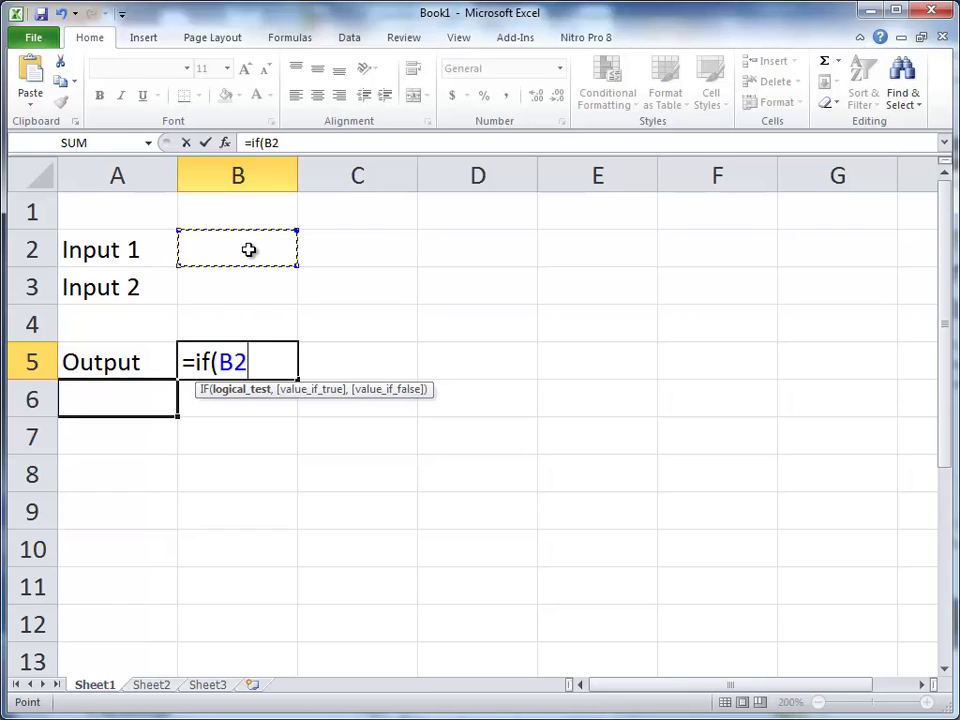
text(=)
click(260, 287)
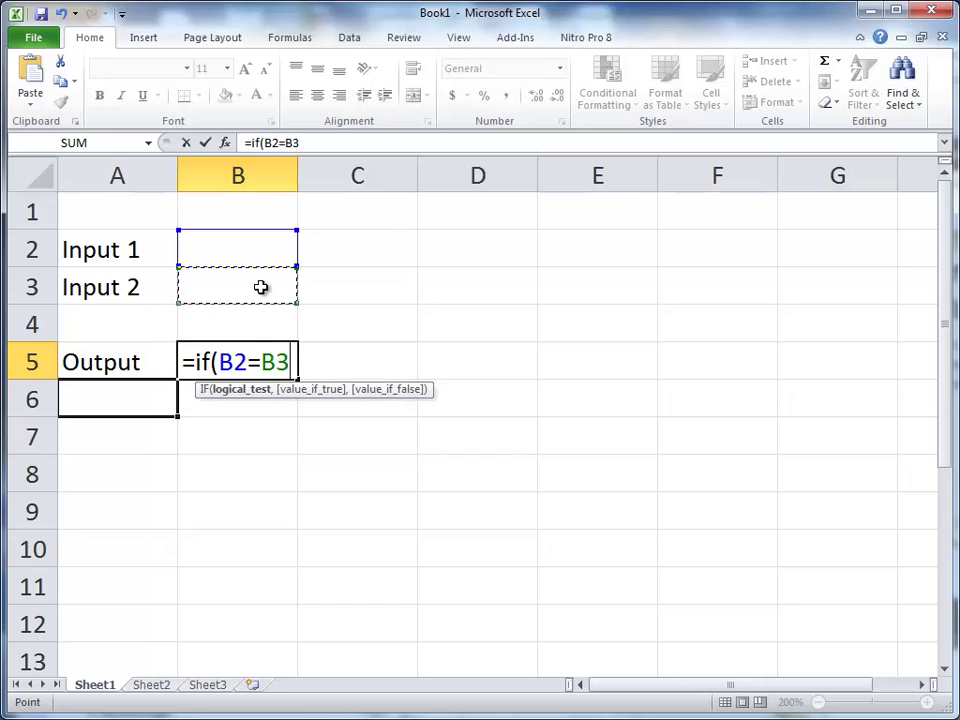
text(,)
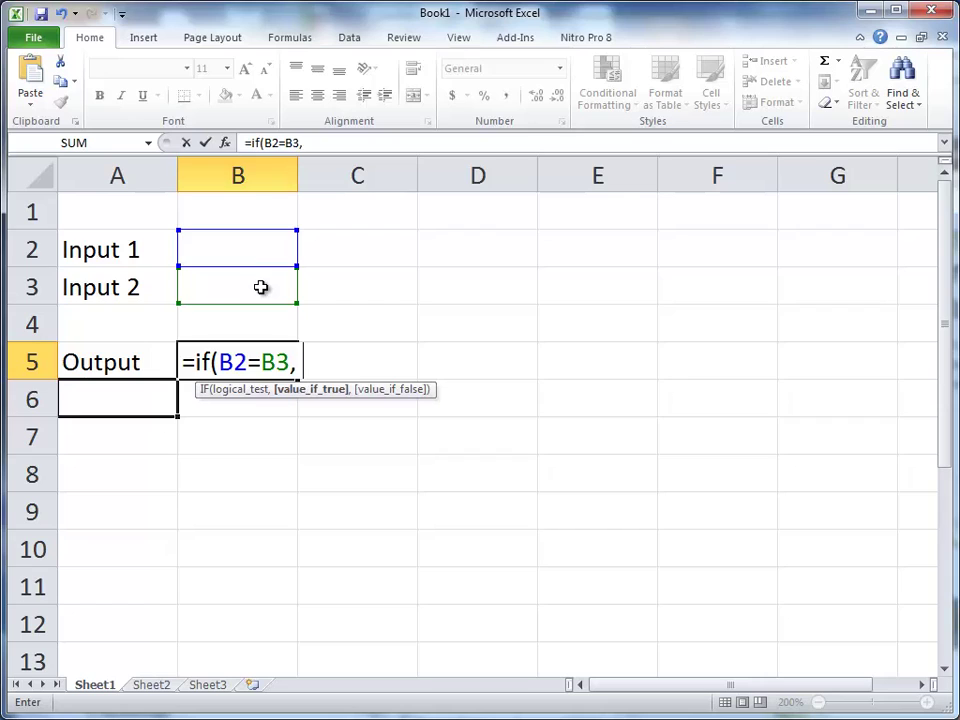
text("Is equal)
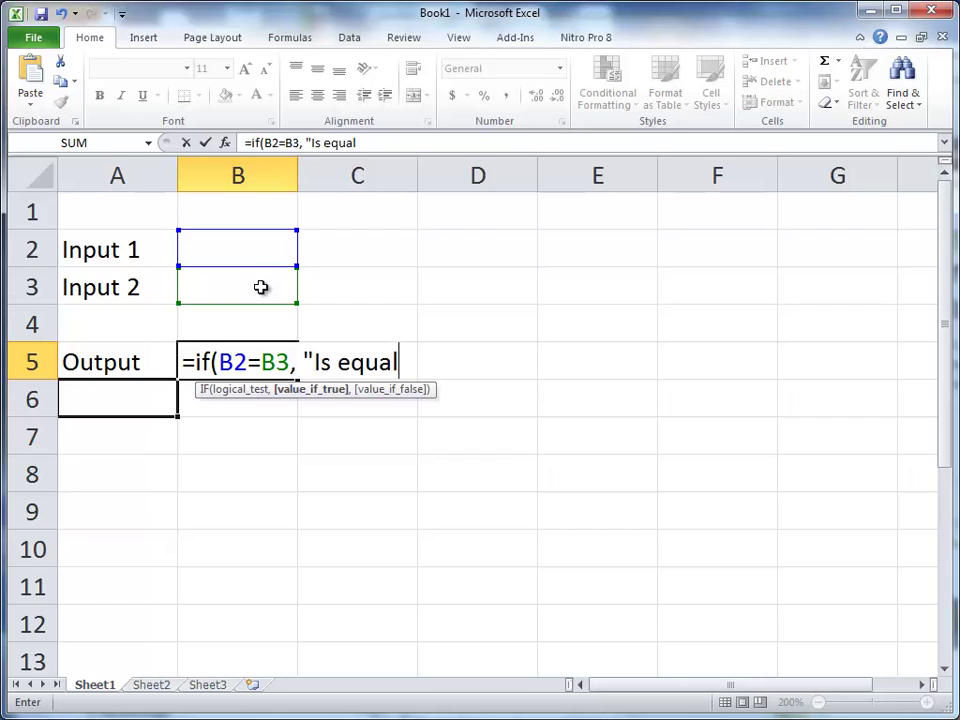
text(", )
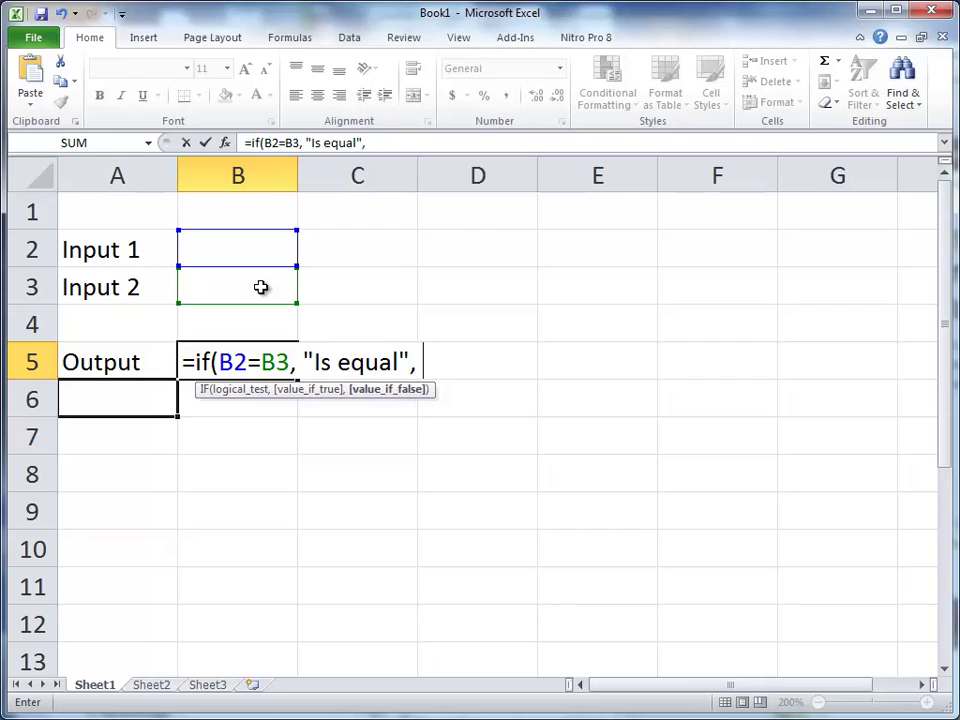
text("Is not)
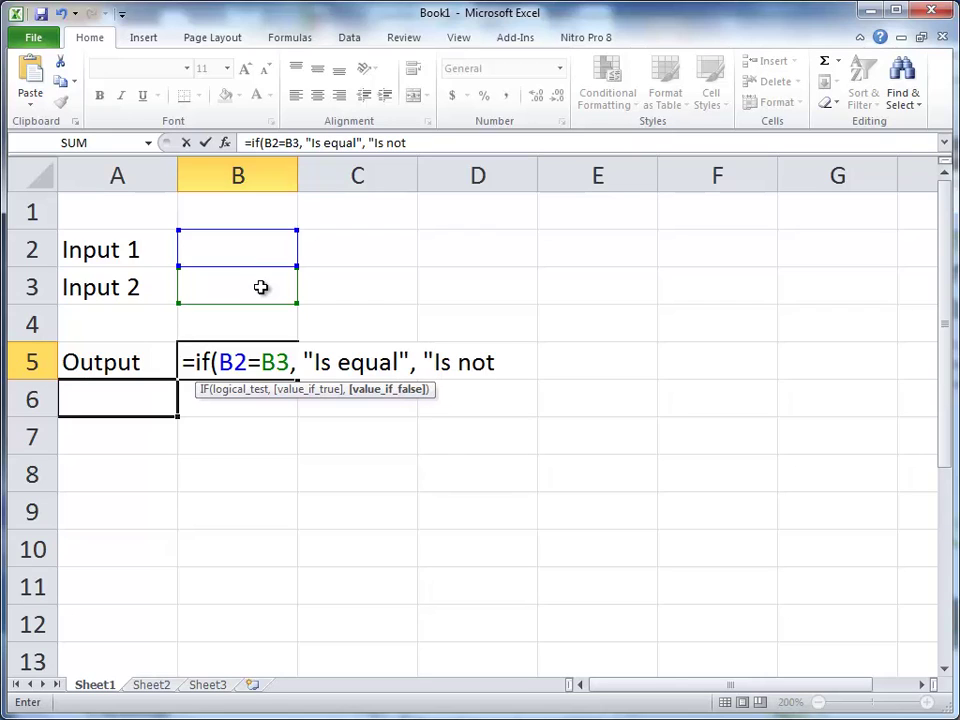
text( equal")
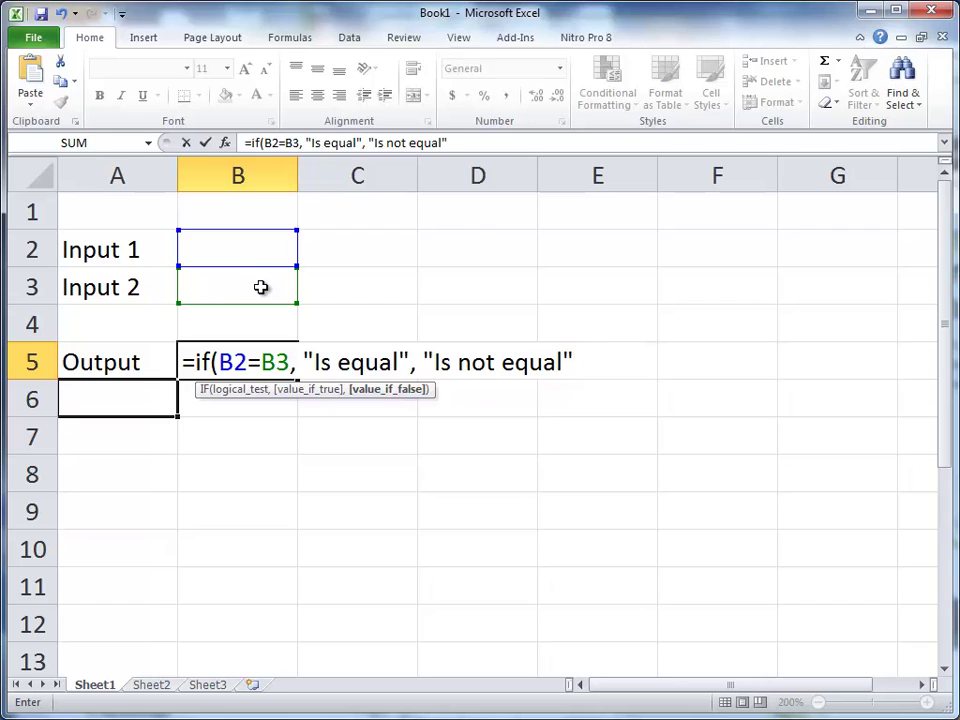
text())
key(Return)
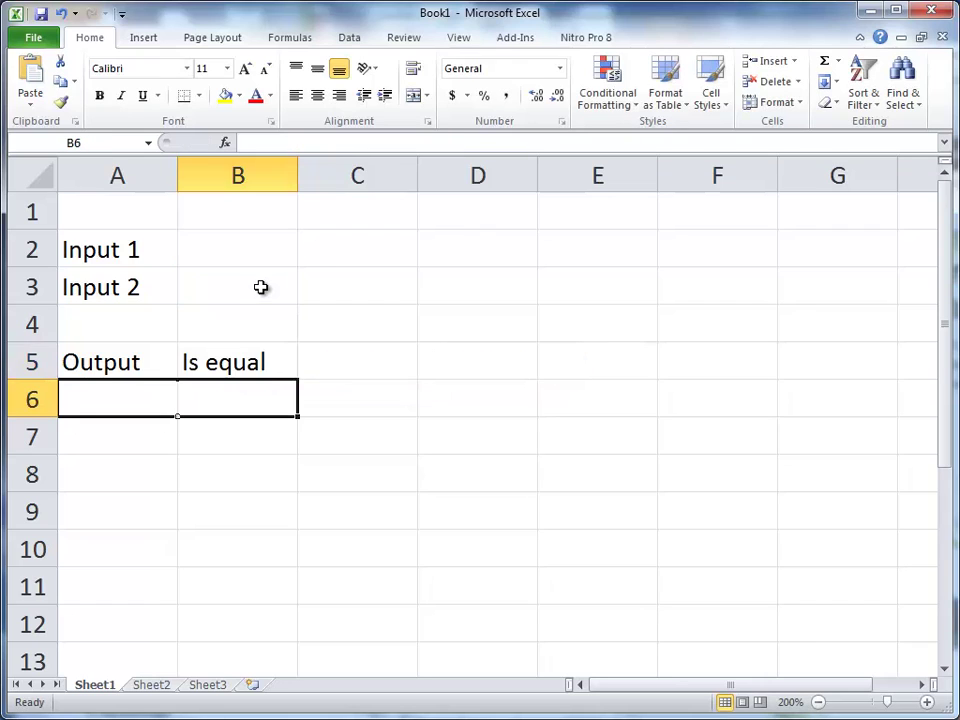
- Enter 1 in both Input 1 (B2) and Input 2 (B3)
key(Up)
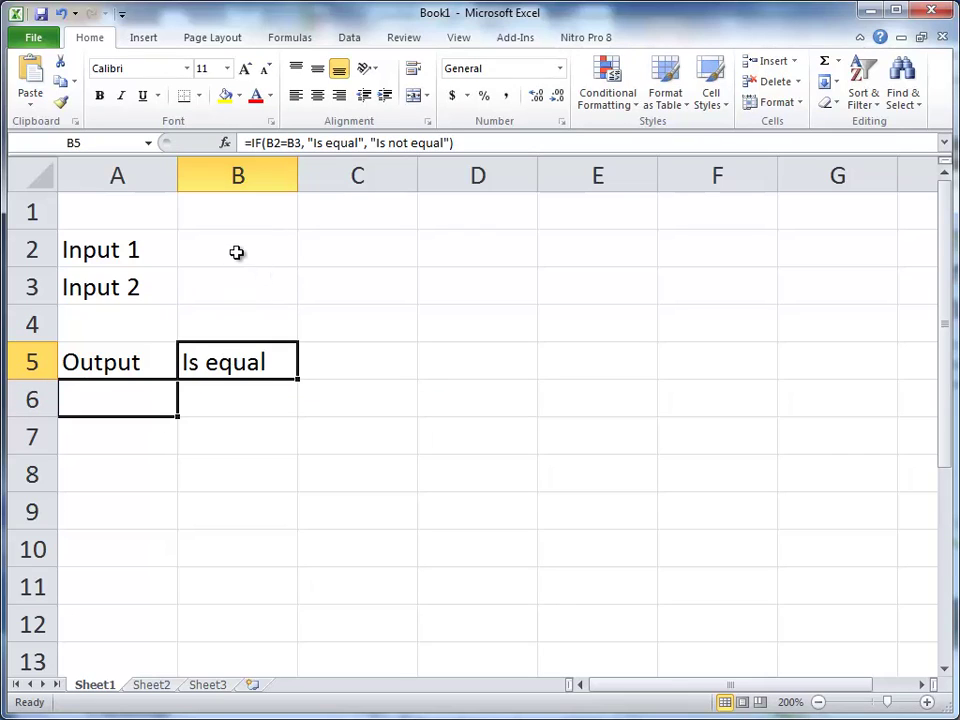
click(238, 249)
text(1)
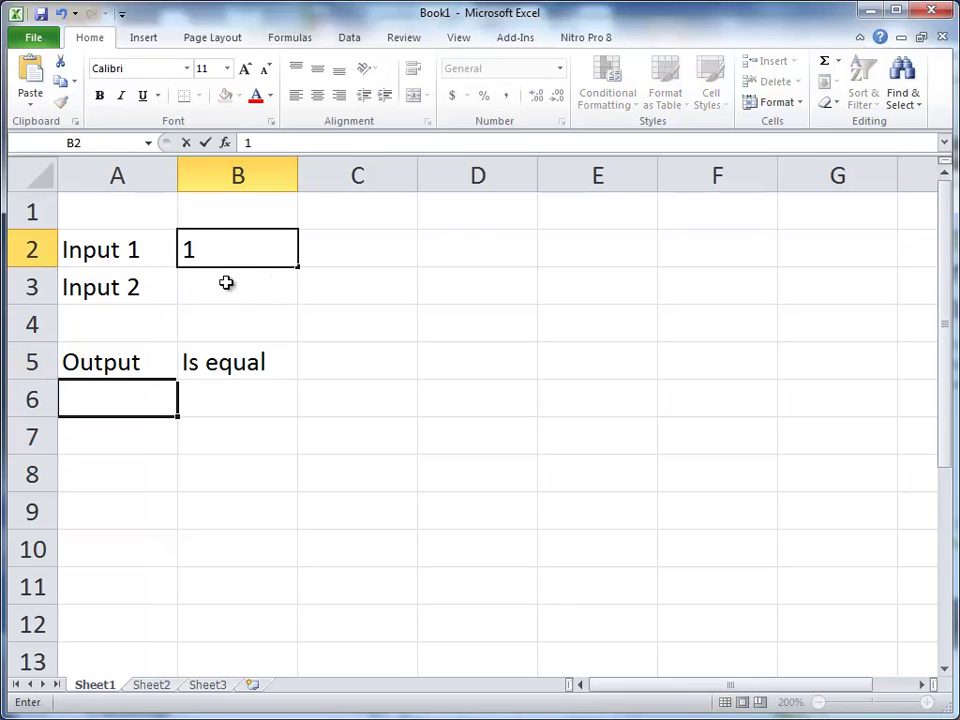
click(225, 284)
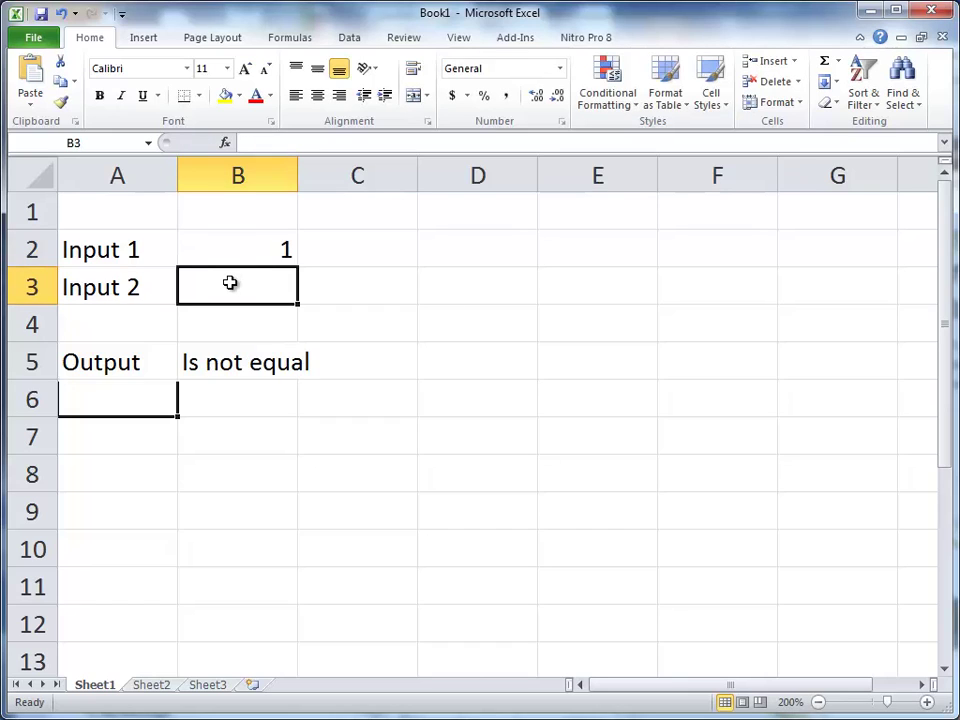
text(1)
click(226, 314)
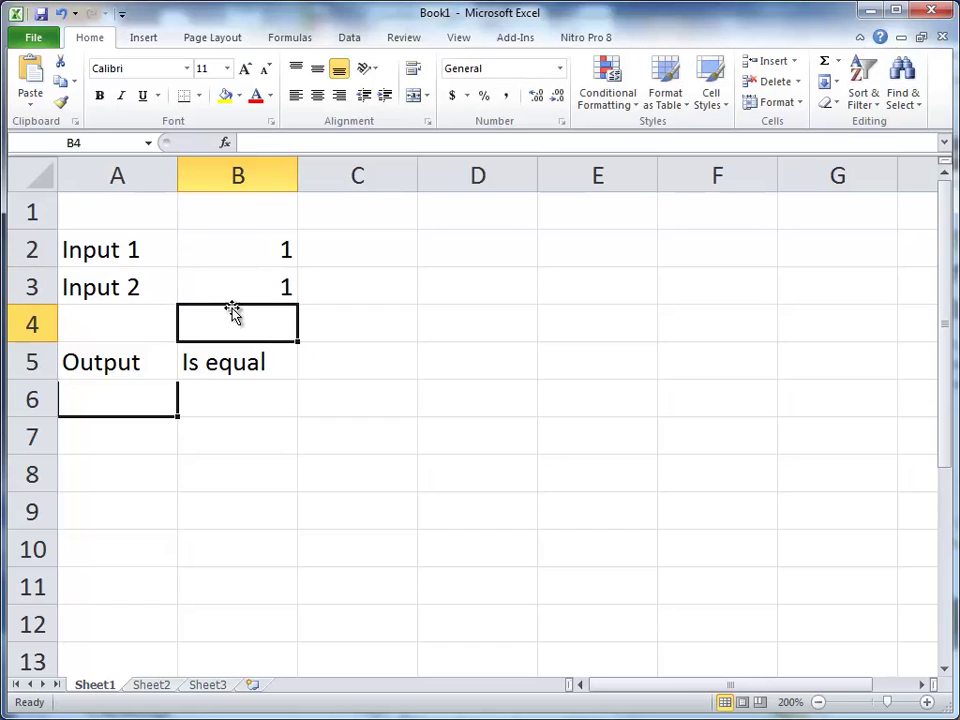
- Change both B2 and B3 to A, then check their values and the B5 output
click(236, 259)
text(A)
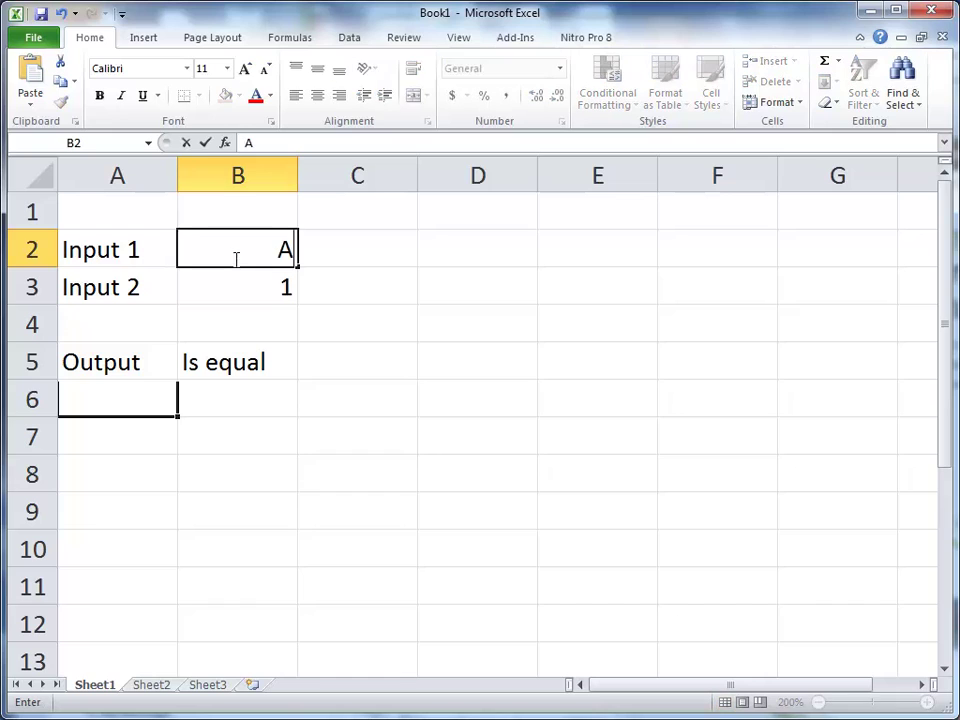
click(229, 287)
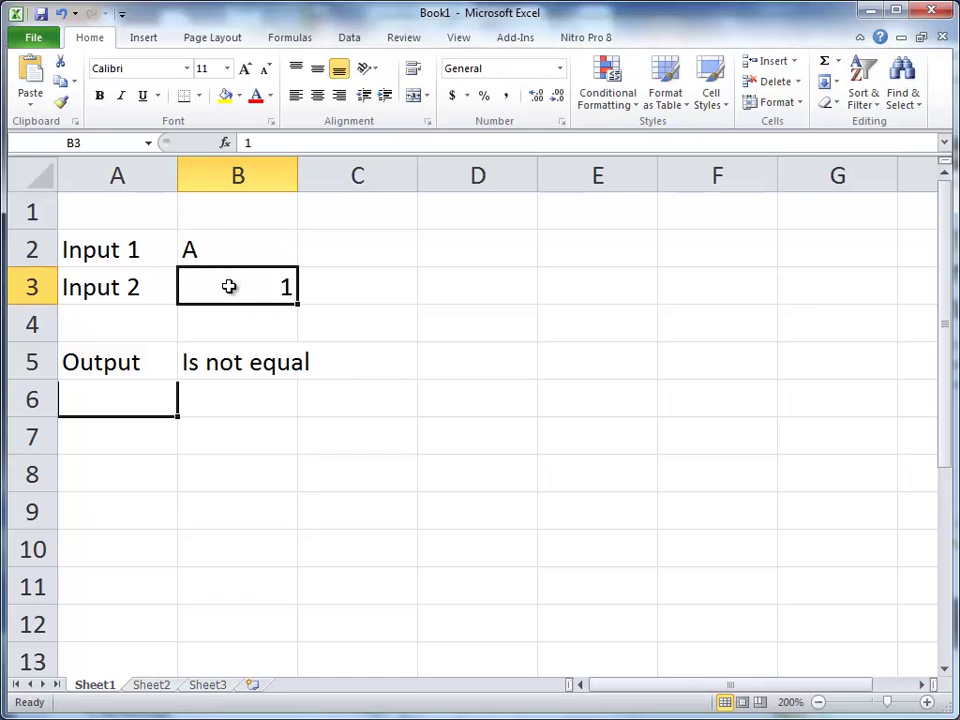
text(A)
click(232, 312)
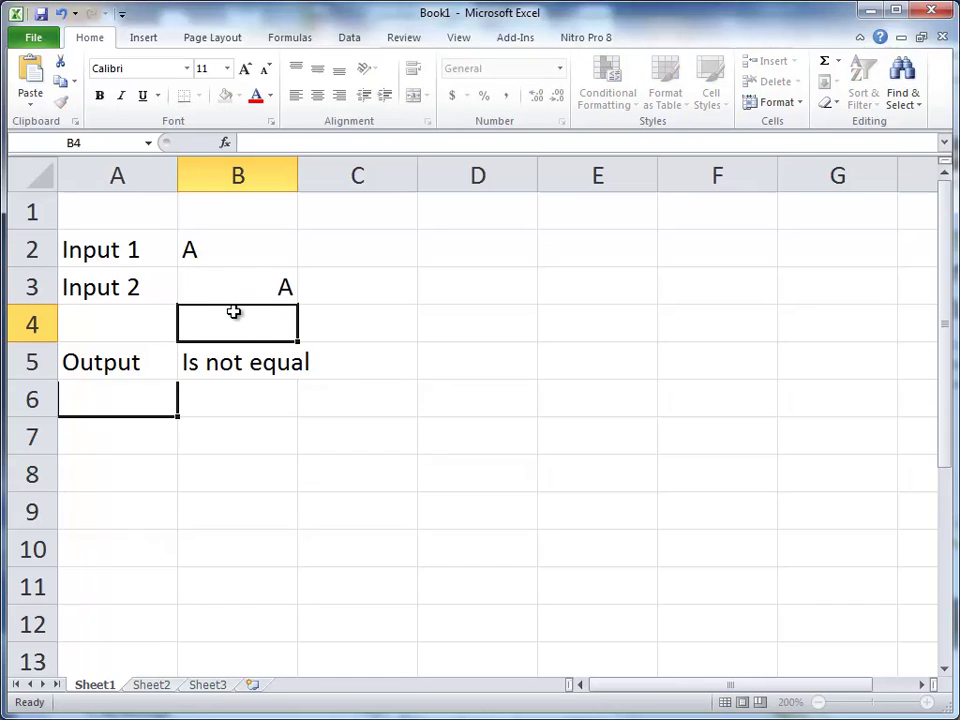
click(229, 250)
click(216, 286)
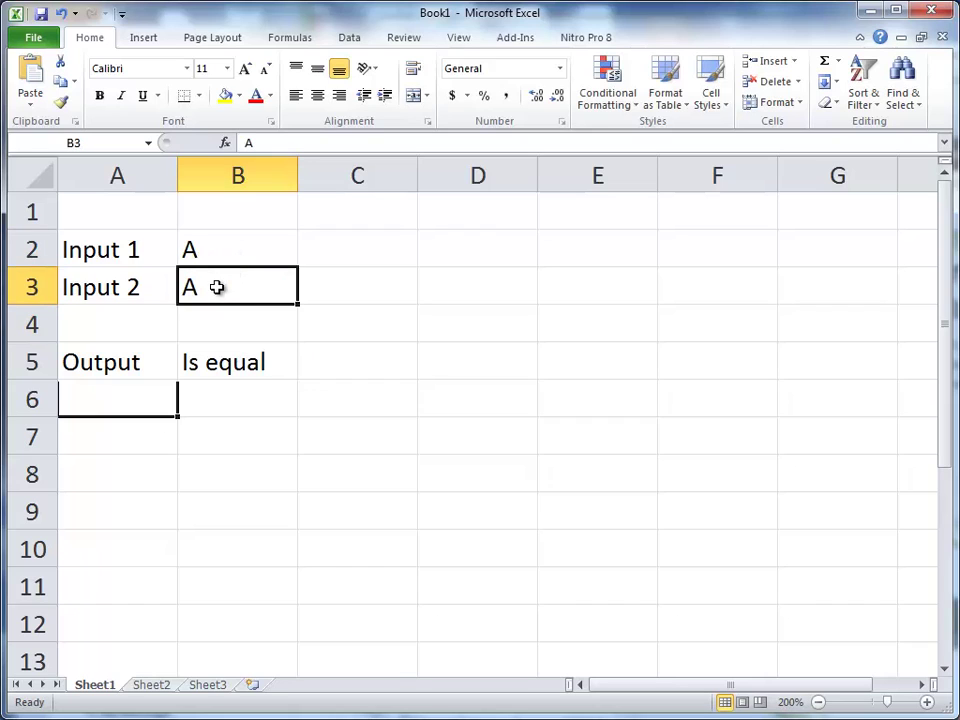
click(248, 372)
- Edit B5's formula in-cell with the cursor inside the "Is equal" argument
double_click(246, 370)
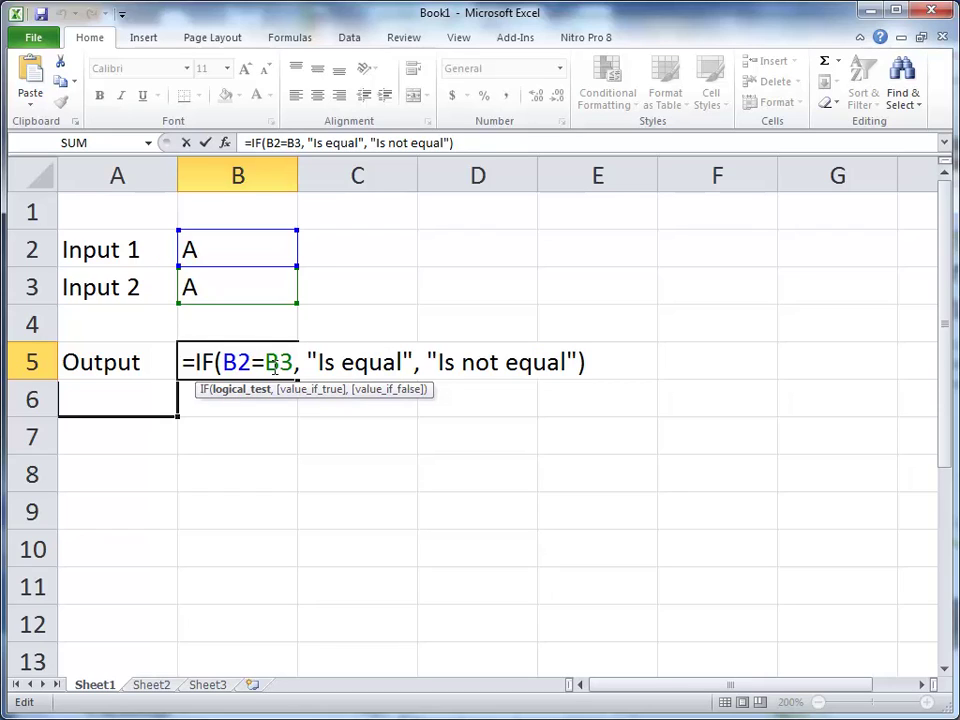
click(369, 356)
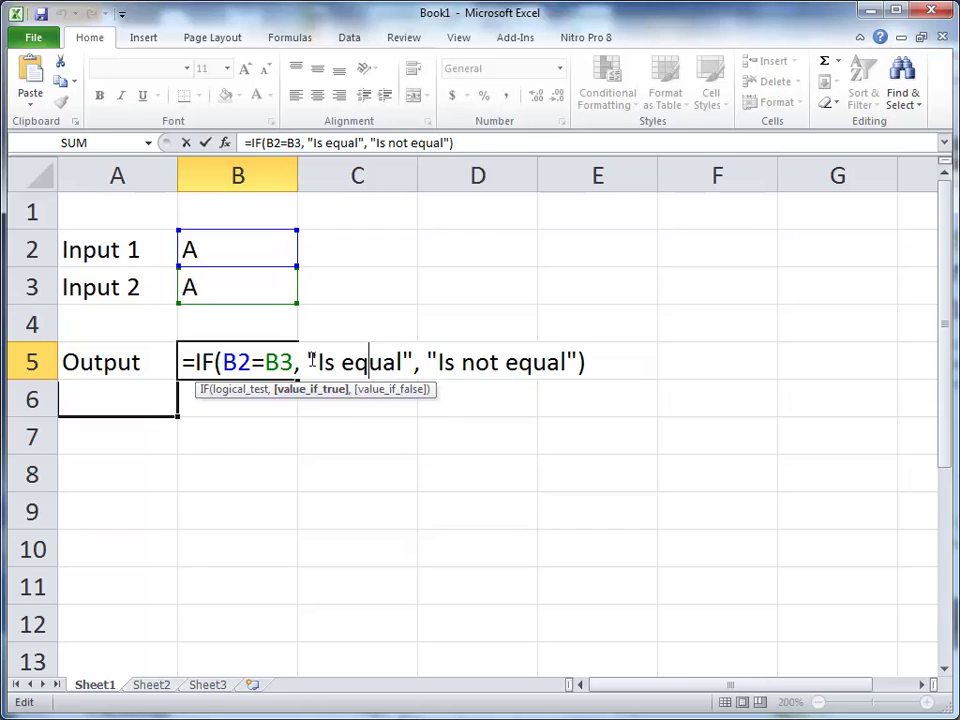
- Replace "Is equal" in B5's formula with b2+b3, giving =IF(B2=B3, B2+B3, "Is not equal")
drag(307, 362, 416, 362)
text(b)
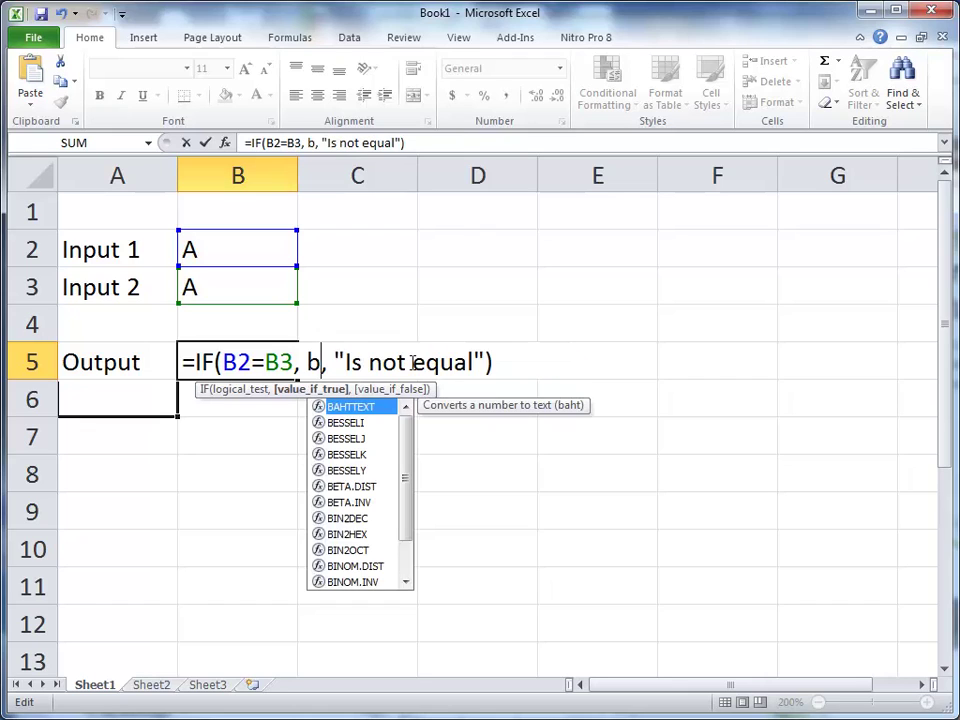
text(2+)
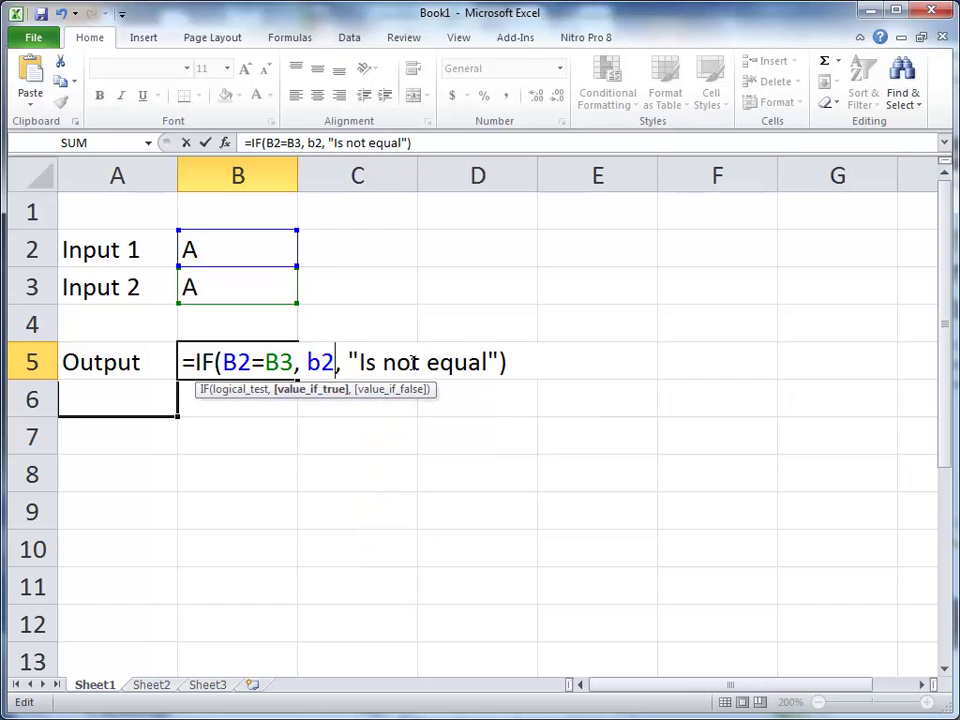
text(b3)
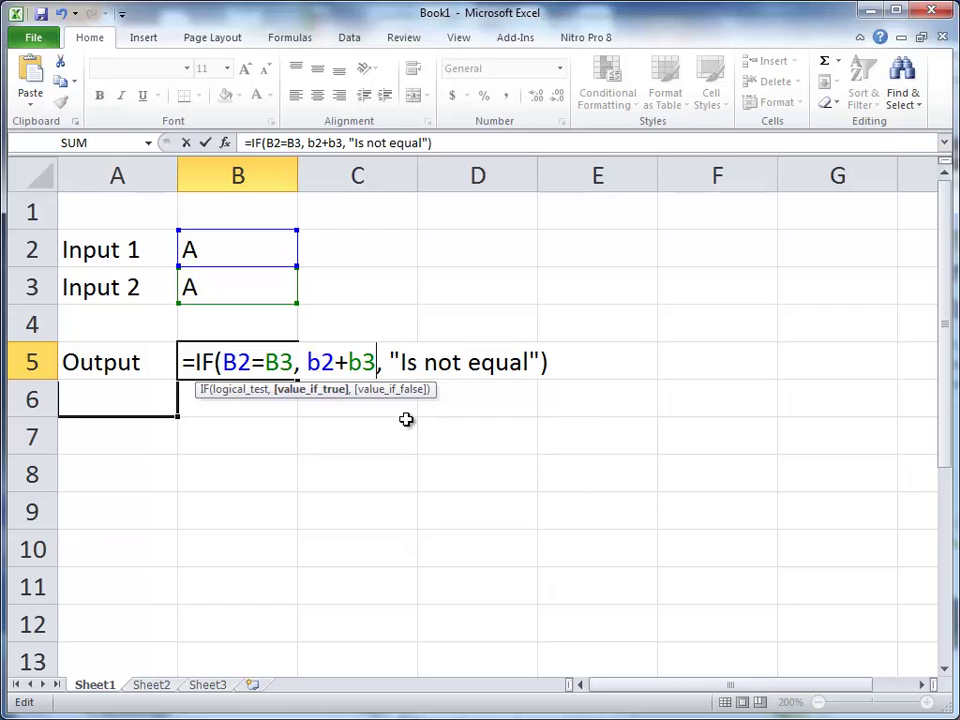
key(Return)
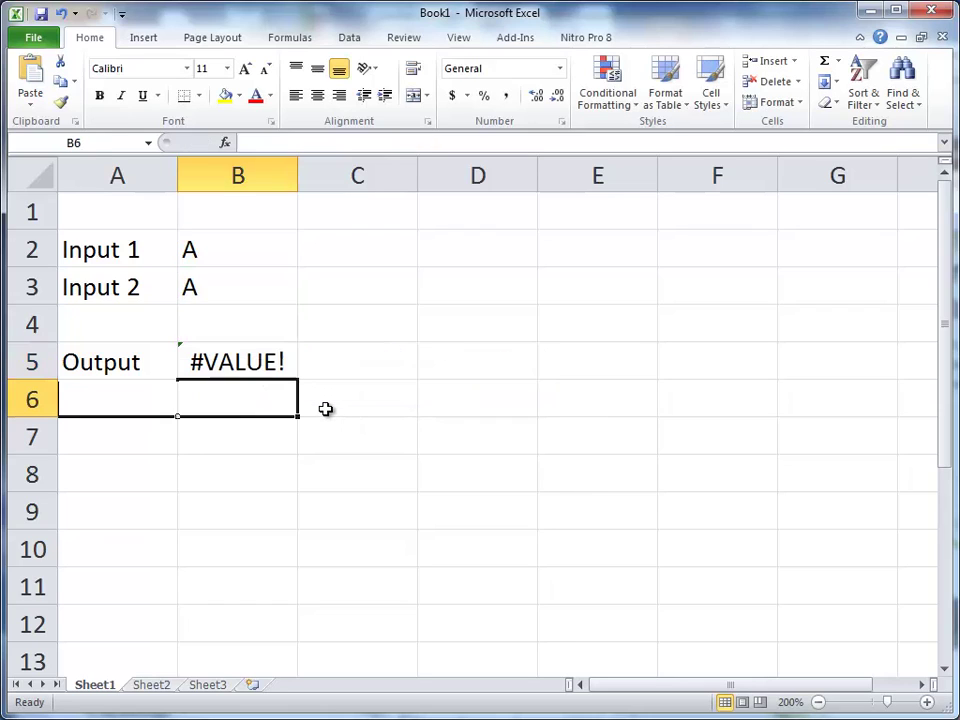
- Inspect B5's formula in the formula bar, then cancel the edit unchanged
click(231, 367)
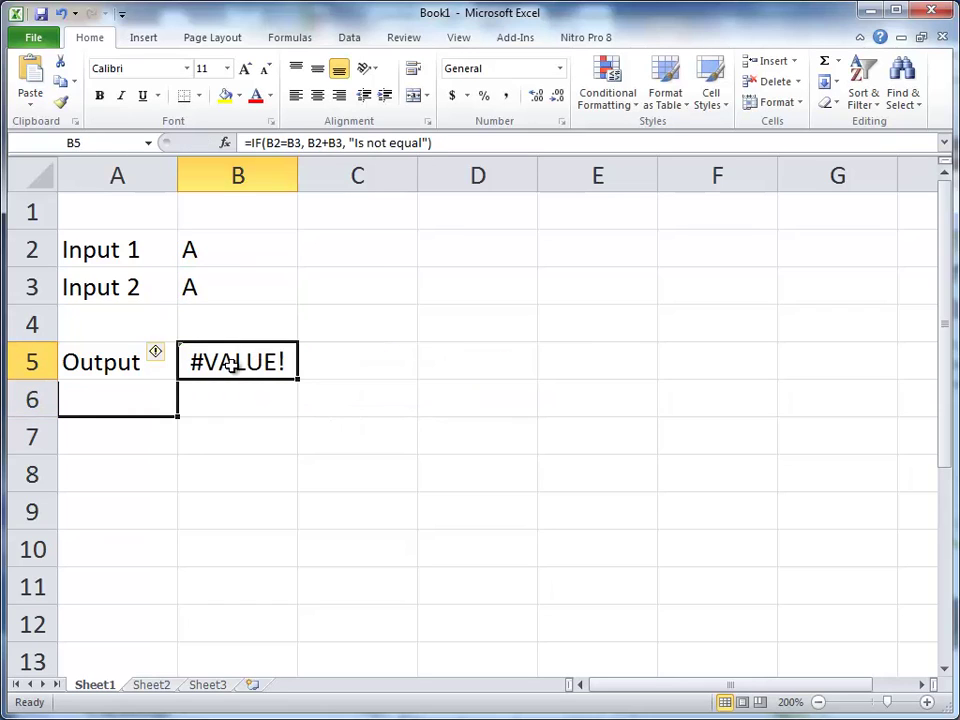
click(320, 144)
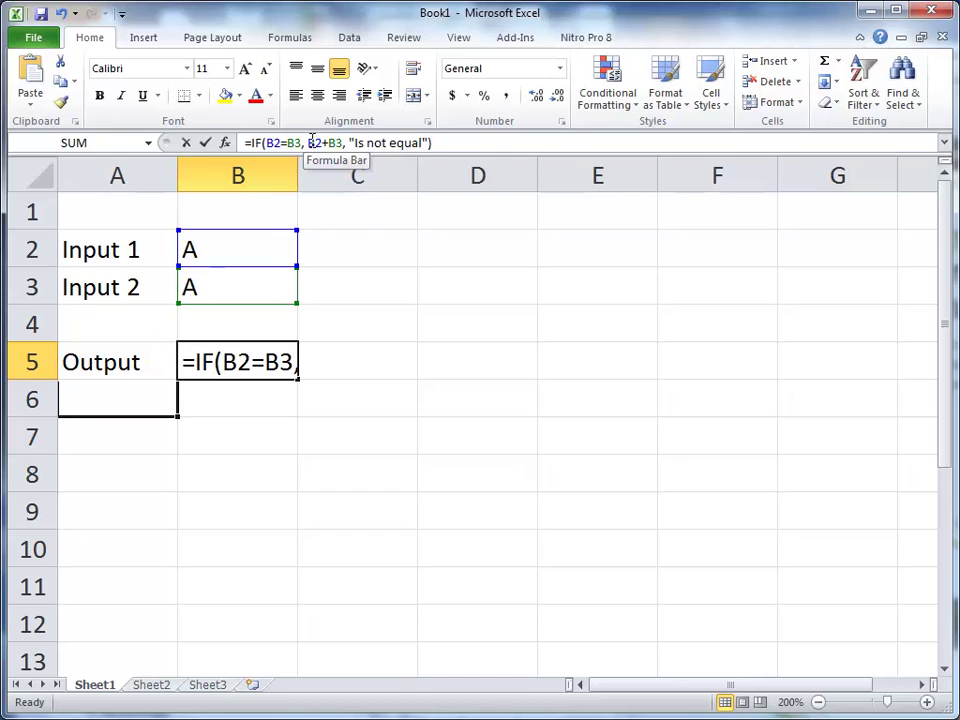
click(208, 242)
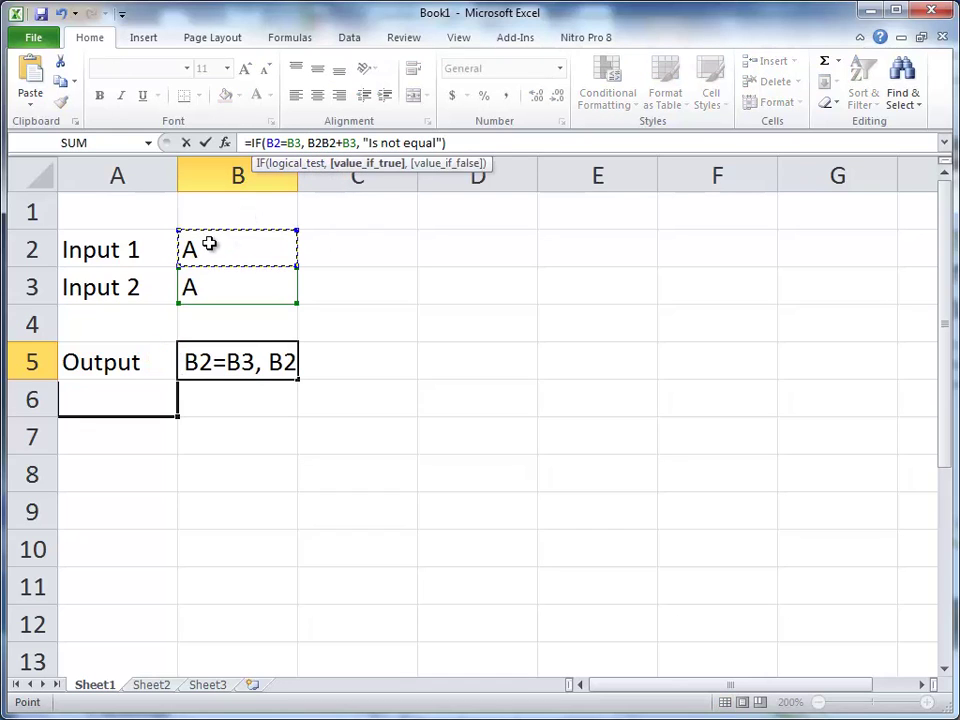
key(Escape)
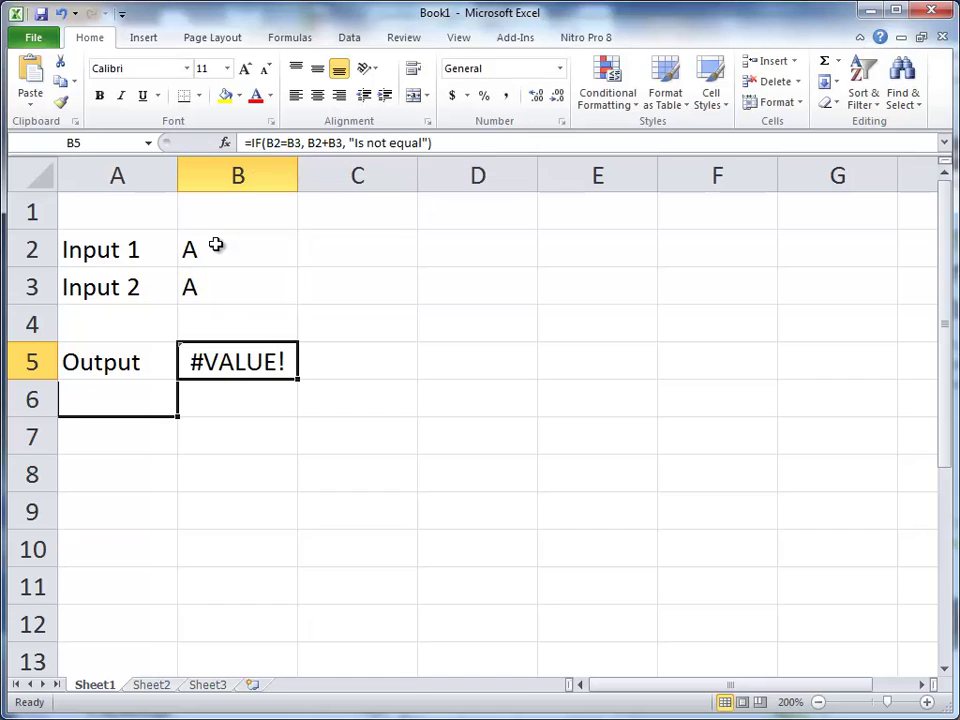
- Set Input 1 in B2 to 1
click(215, 244)
text(1)
click(218, 288)
- Set Input 2 in B3 to 1 and check that B5 shows 2
text(1)
click(219, 319)
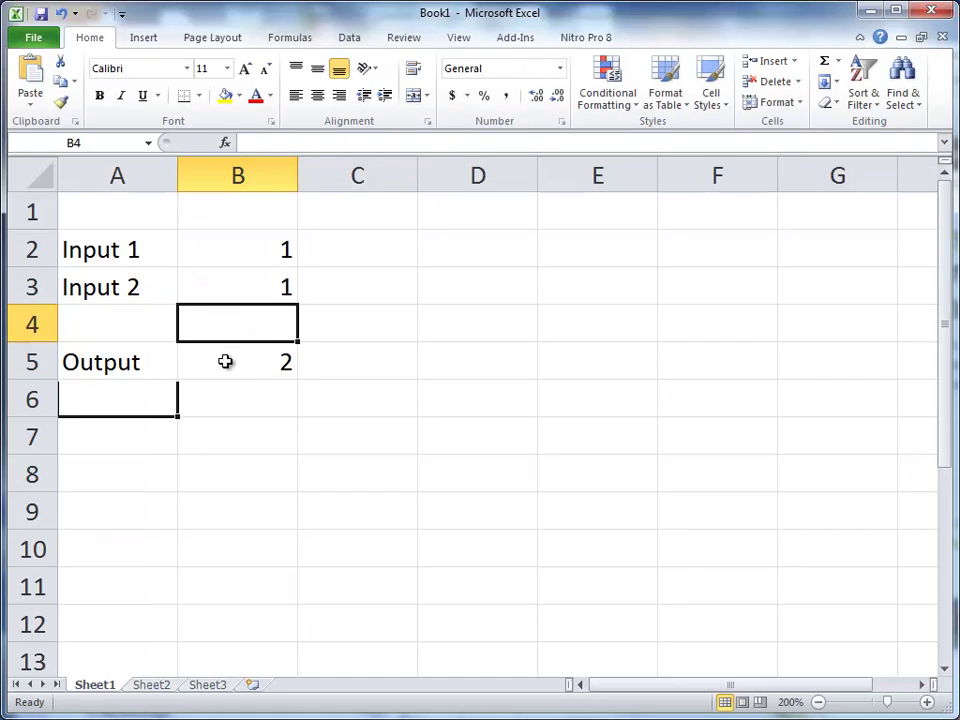
click(224, 363)
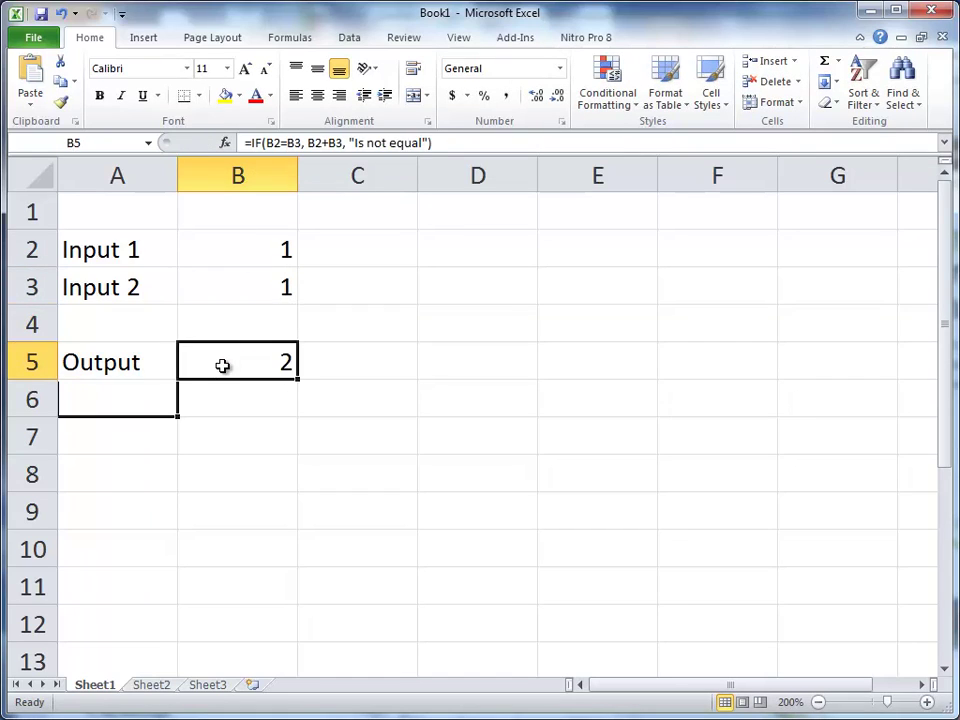
- Change Input 2 in B3 to 2 so B5 reads Is not equal
click(265, 280)
text(2)
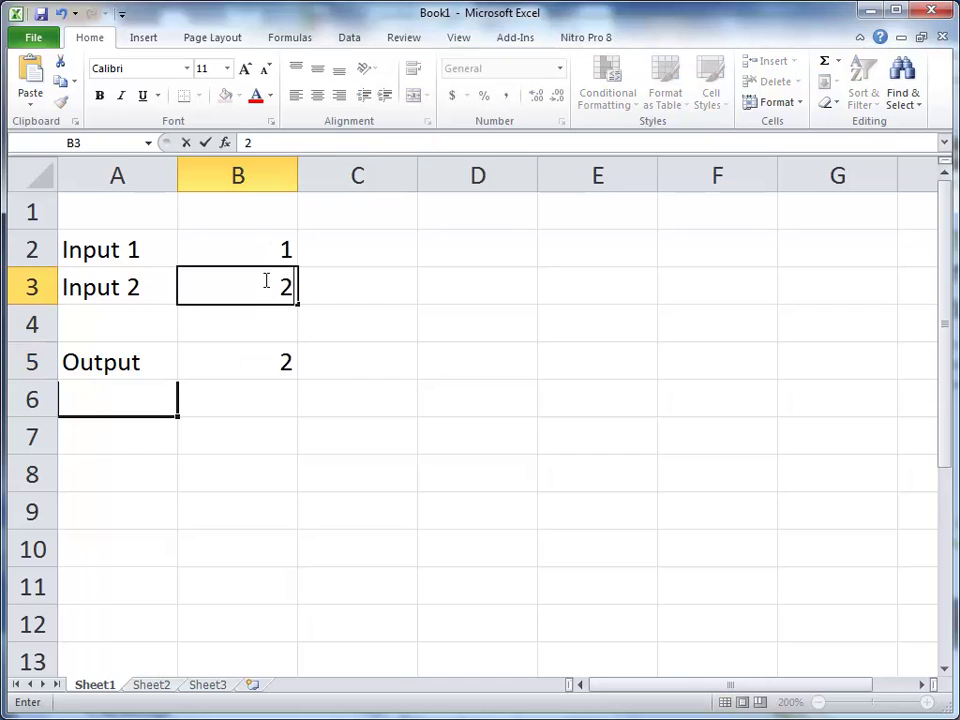
click(242, 315)
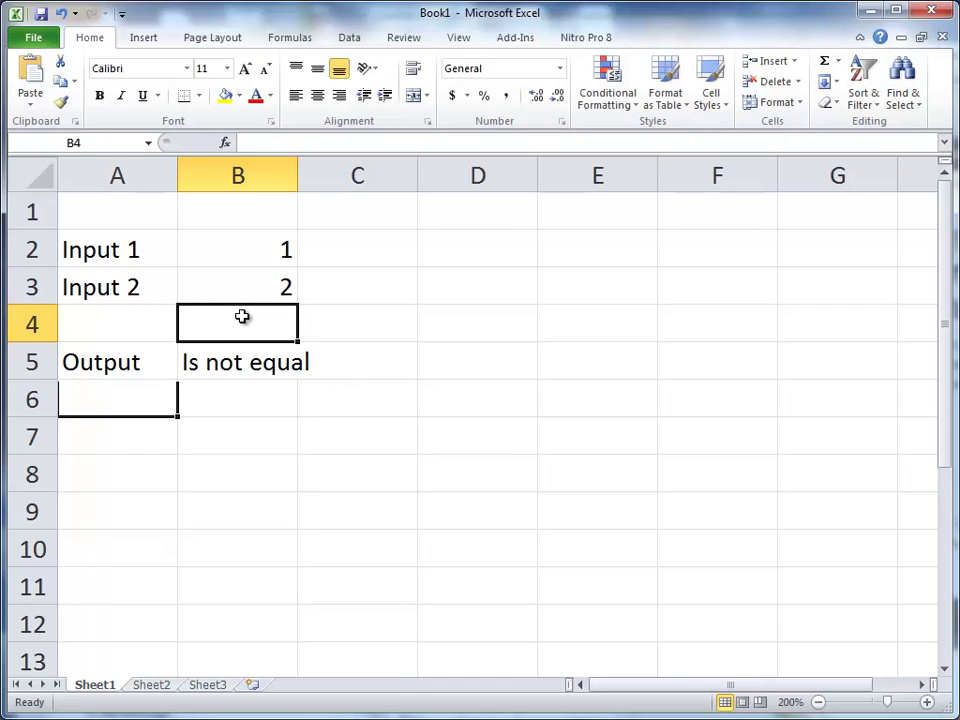